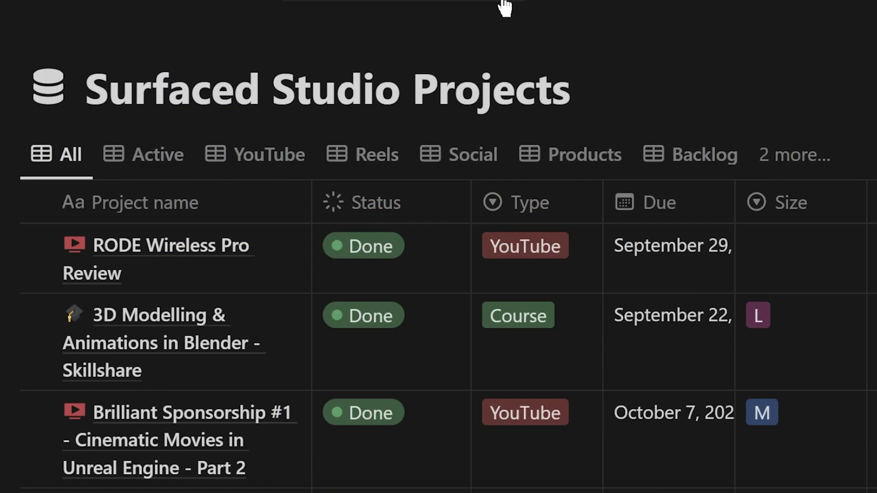
- Open the Metadata task from the project's Tasks list in side peek
{"action": "scroll", "coordinate": [439, 247], "scroll_direction": "down", "scroll_amount": 6}
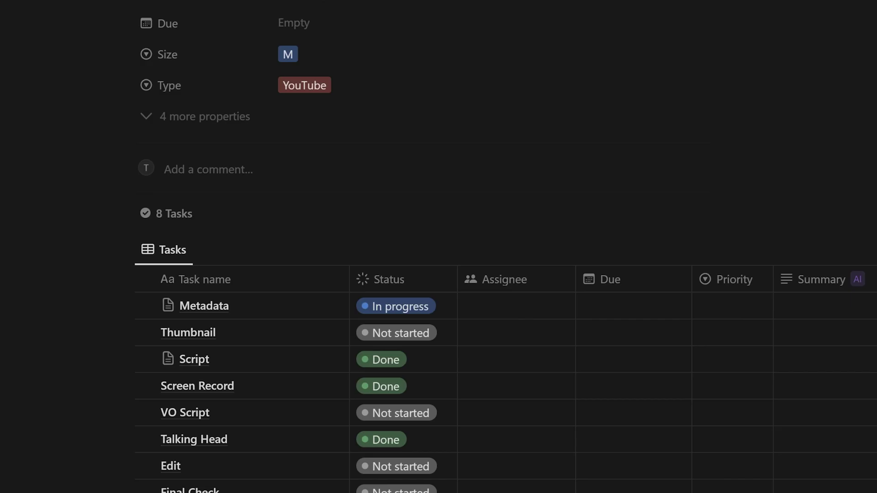
{"action": "left_click", "coordinate": [204, 306]}
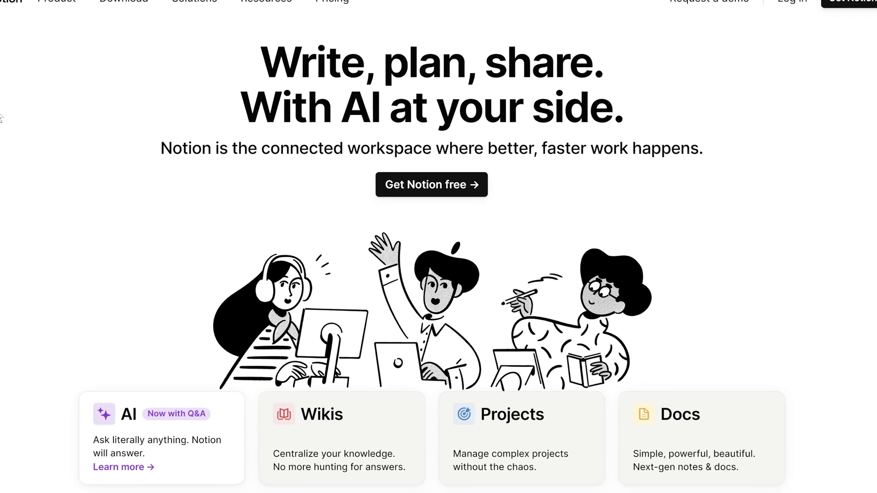
- Scroll the Notion homepage down to the 'Customize the info you track' cards
{"action": "scroll", "coordinate": [34, 127], "scroll_direction": "down", "scroll_amount": 15}
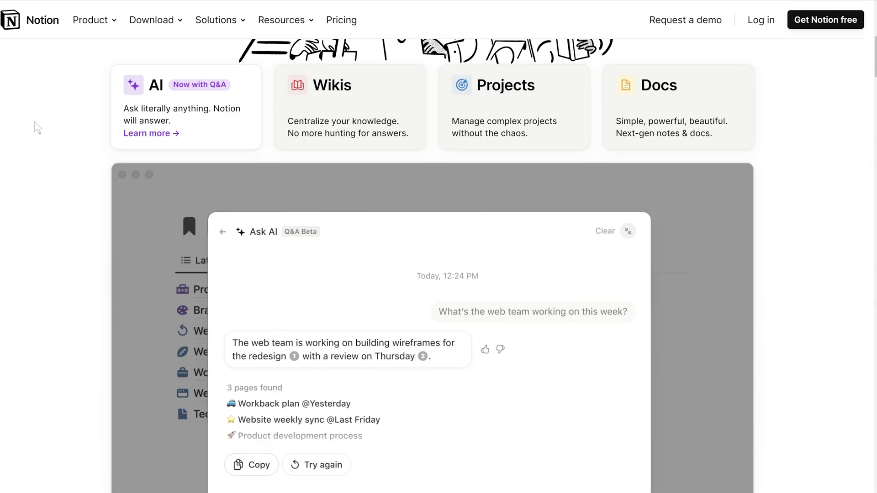
{"action": "scroll", "coordinate": [37, 127], "scroll_direction": "down", "scroll_amount": 19}
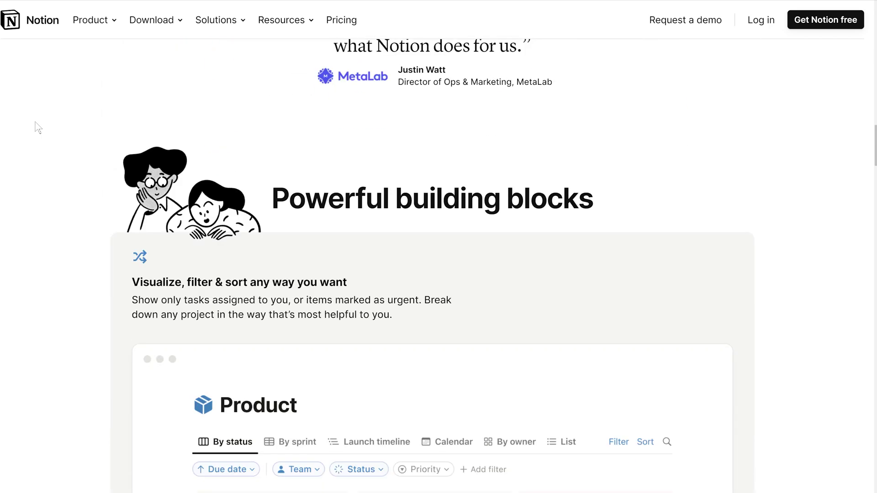
{"action": "scroll", "coordinate": [37, 122], "scroll_direction": "down", "scroll_amount": 13}
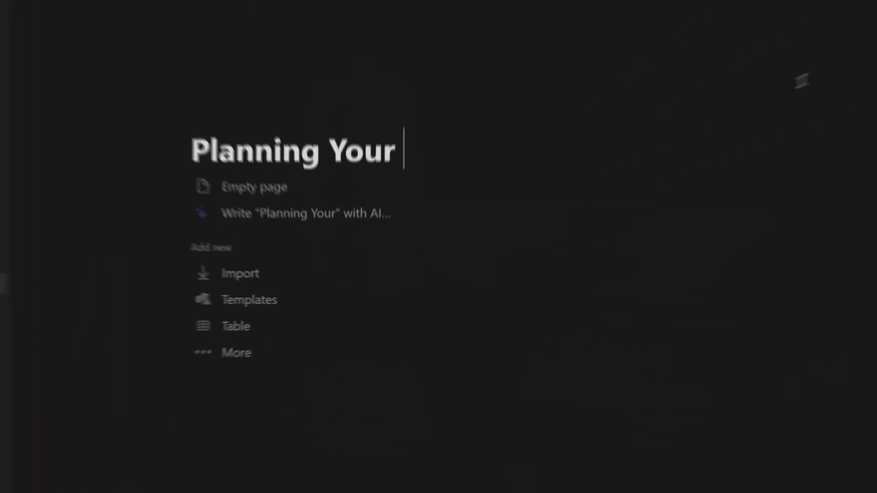
- Complete the page title with 'YouTube Content With Notion' and give it a book icon
{"action": "type", "text": "YouTube Content"}
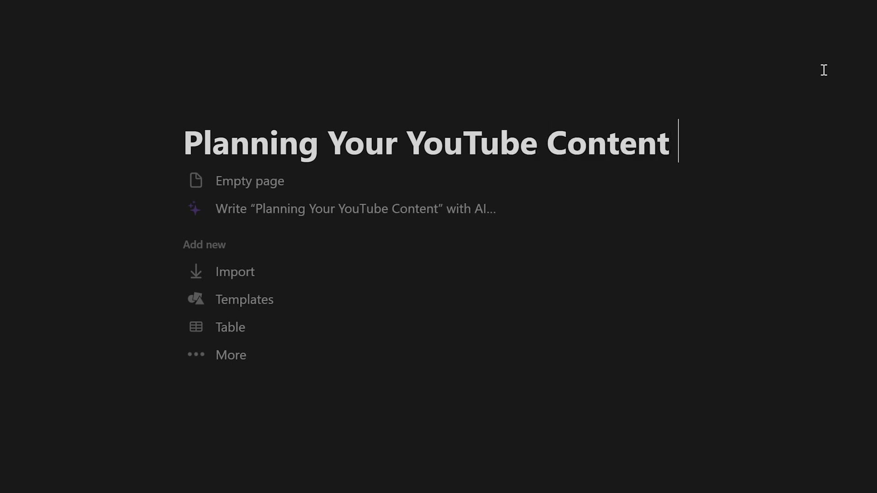
{"action": "type", "text": " With Notion"}
{"action": "left_click", "coordinate": [217, 117]}
{"action": "left_click", "coordinate": [73, 290]}
{"action": "left_click", "coordinate": [229, 190]}
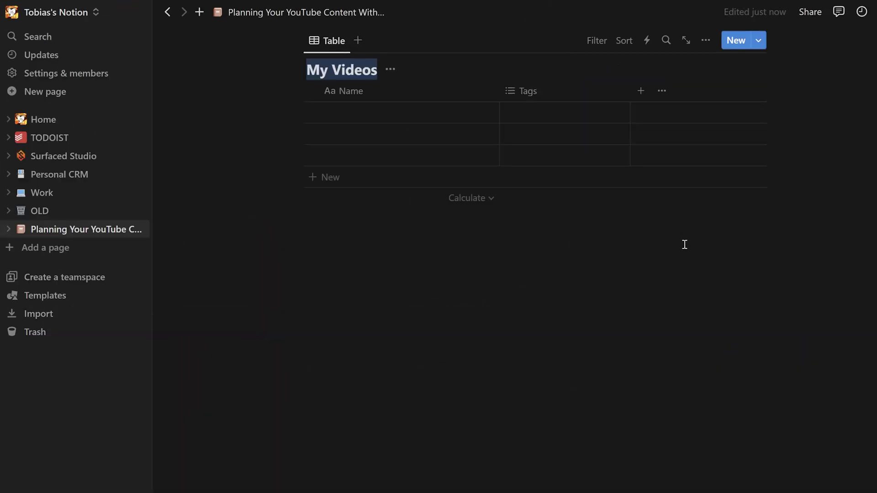
- Set video statuses in the My Videos table, marking Screen Record as Done
{"action": "scroll", "coordinate": [684, 245], "scroll_direction": "up", "scroll_amount": 5}
{"action": "left_click", "coordinate": [376, 307]}
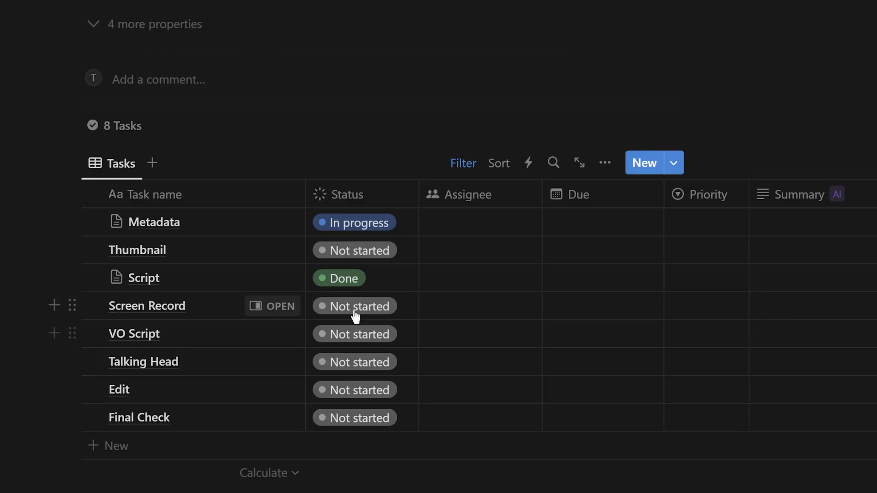
{"action": "left_click", "coordinate": [366, 306]}
{"action": "left_click", "coordinate": [371, 217]}
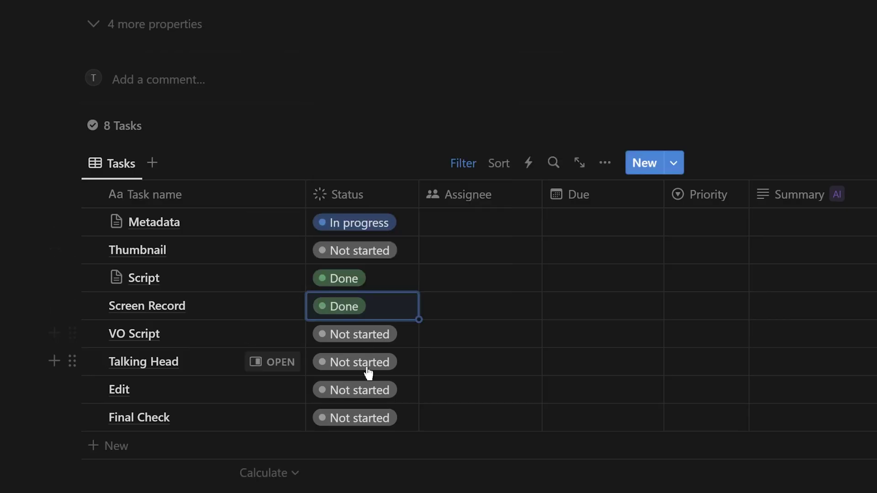
{"action": "left_click", "coordinate": [363, 365]}
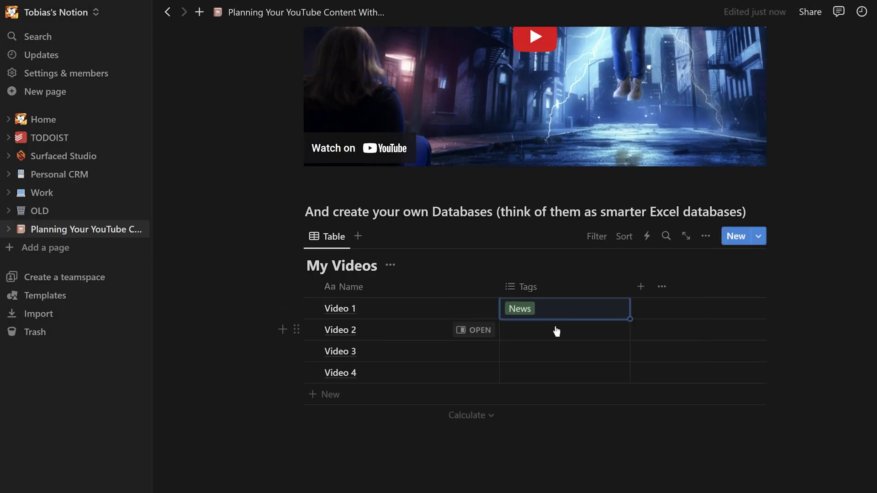
- Tag Video 2 as News and create a new Gear Review tag for Video 3
{"action": "left_click", "coordinate": [558, 330]}
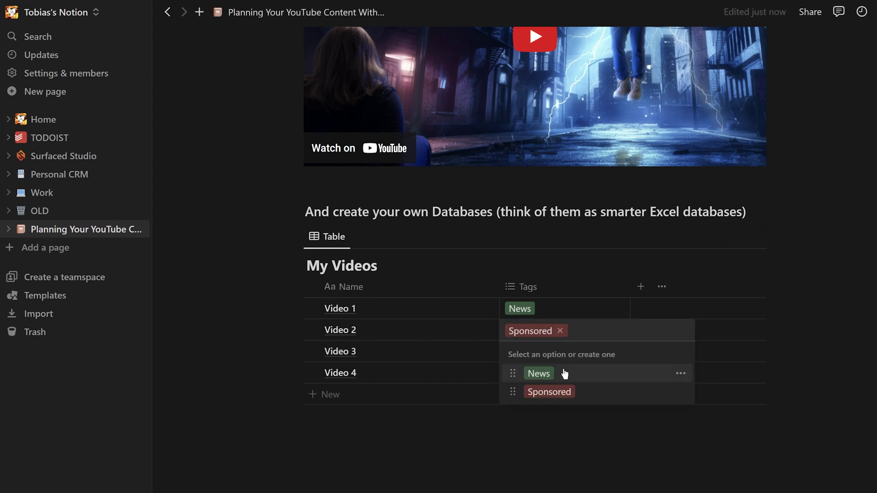
{"action": "left_click", "coordinate": [564, 373]}
{"action": "left_click", "coordinate": [558, 351]}
{"action": "type", "text": "Gear Review"}
{"action": "key", "text": "Return"}
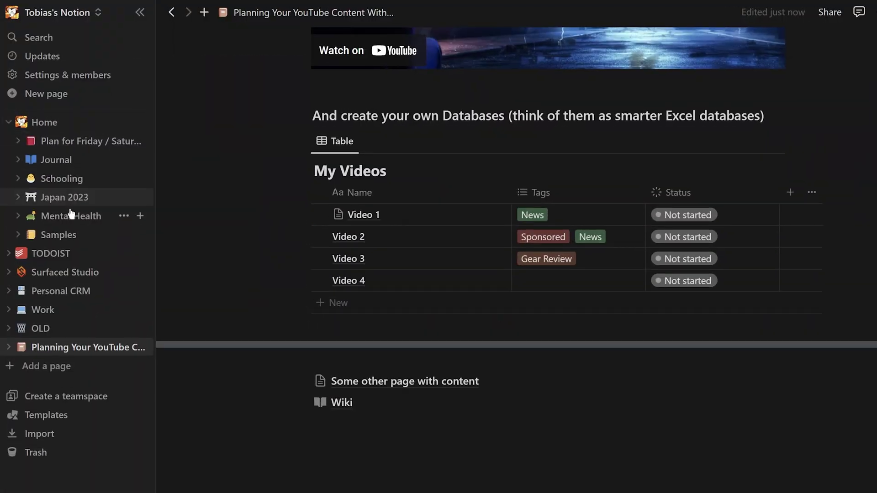
- Collapse Home in the sidebar, then expand and open the Surfaced Studio page
{"action": "left_click", "coordinate": [13, 179]}
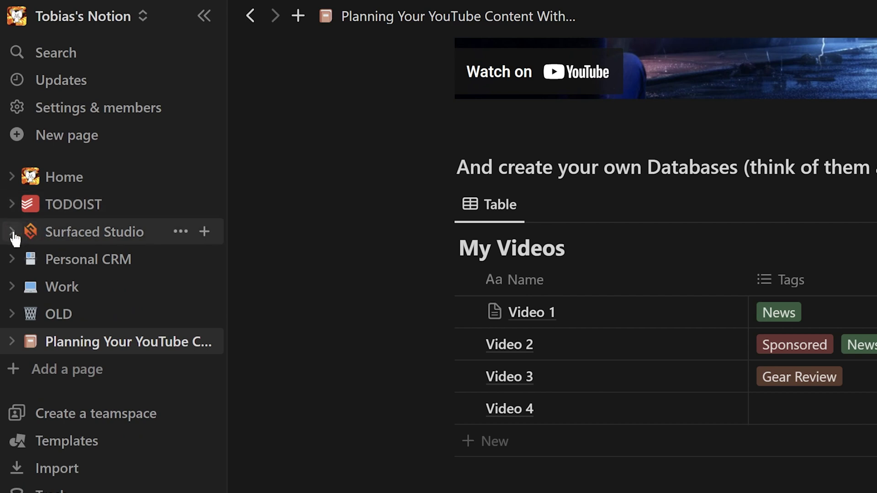
{"action": "left_click", "coordinate": [12, 232]}
{"action": "left_click", "coordinate": [54, 234]}
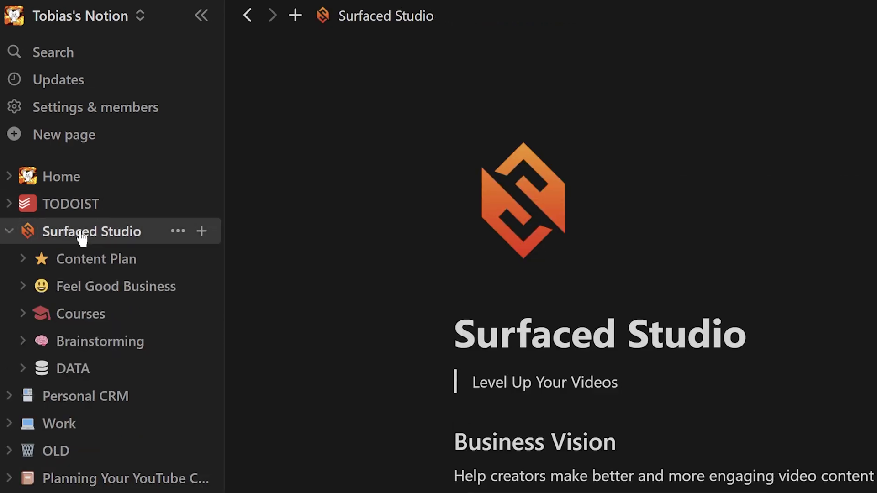
- Drag-select blocks on the Surfaced Studio page, then open its Content Plan subpage
{"action": "left_click_drag", "start_coordinate": [74, 271], "coordinate": [607, 96]}
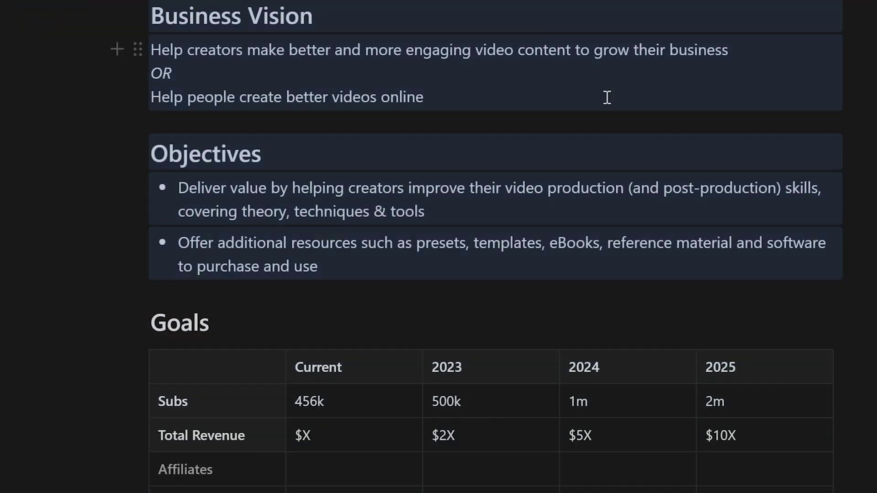
{"action": "scroll", "coordinate": [724, 276], "scroll_direction": "down", "scroll_amount": 7}
{"action": "left_click_drag", "start_coordinate": [151, 61], "coordinate": [306, 244]}
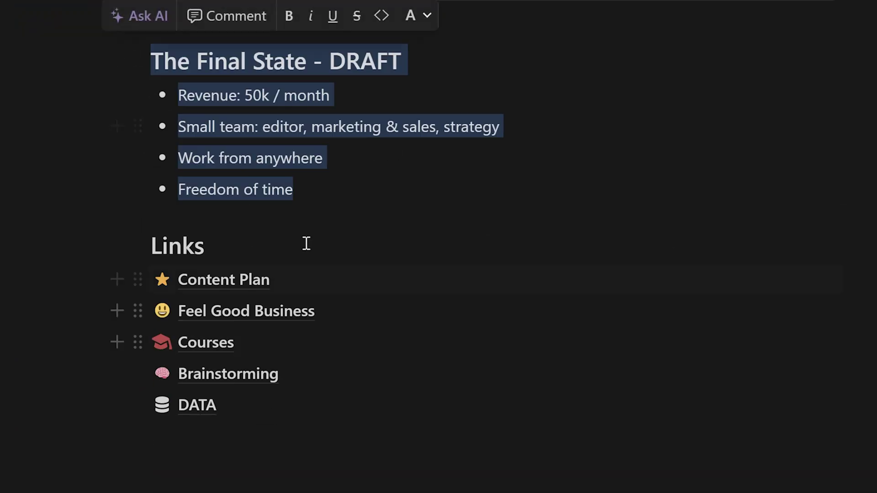
{"action": "mouse_move", "coordinate": [300, 376]}
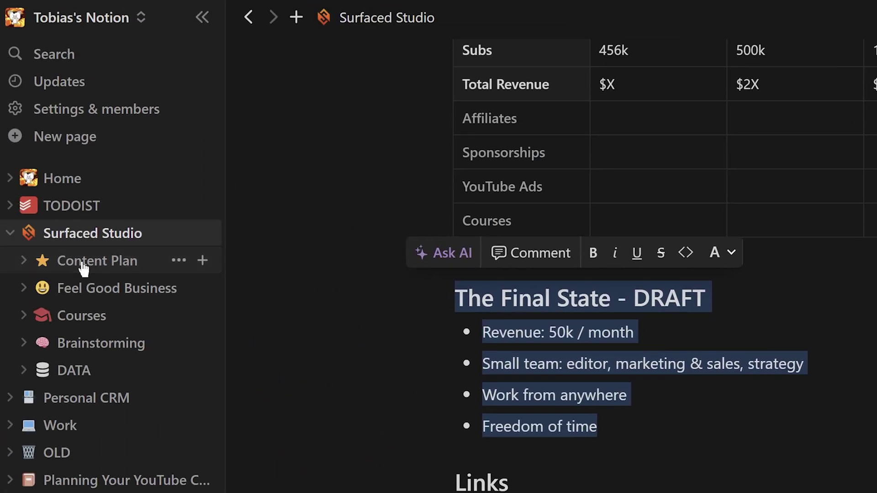
{"action": "left_click", "coordinate": [83, 268]}
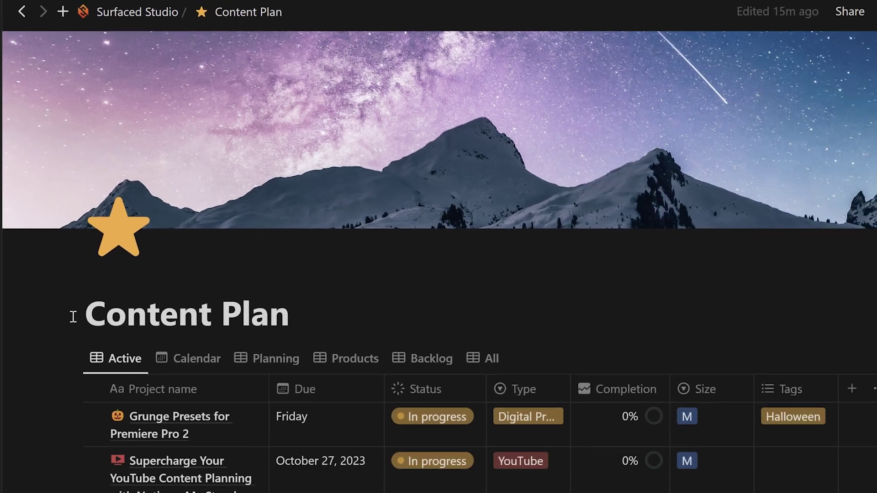
- Open the Grunge Presets for Premiere Pro 2 project in side peek from the Active table
{"action": "scroll", "coordinate": [28, 311], "scroll_direction": "down", "scroll_amount": 4}
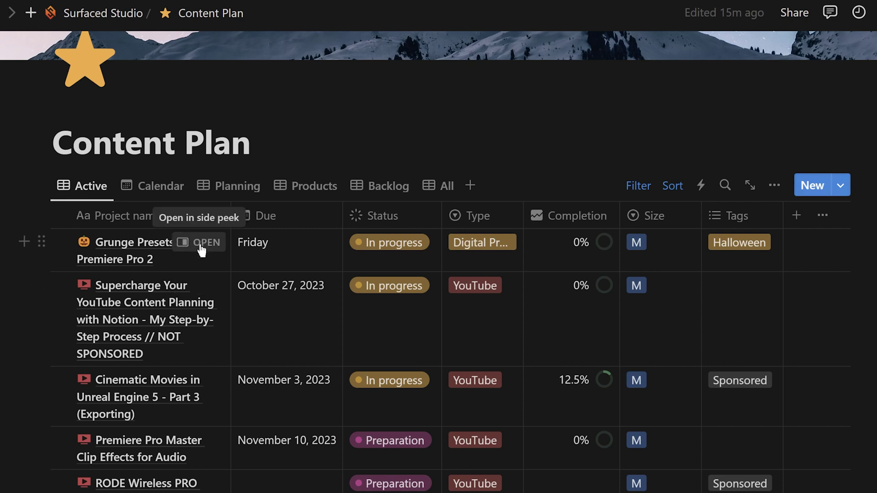
{"action": "left_click", "coordinate": [201, 246]}
- Open the Experimentation task from the project's Tasks list, then close it with Esc
{"action": "scroll", "coordinate": [747, 247], "scroll_direction": "down", "scroll_amount": 5}
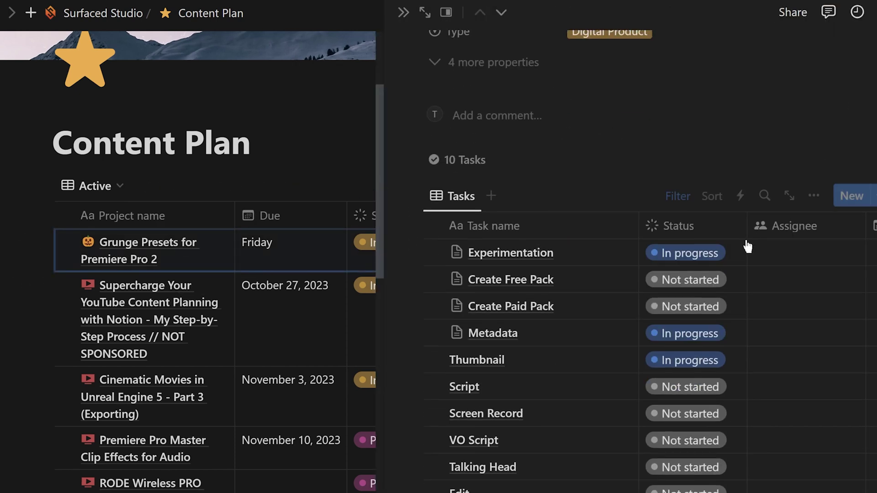
{"action": "scroll", "coordinate": [748, 247], "scroll_direction": "down", "scroll_amount": 2}
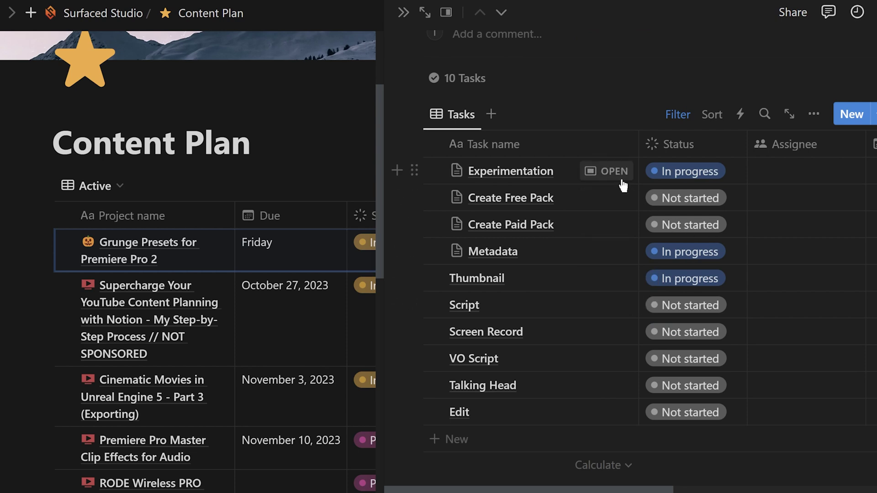
{"action": "left_click", "coordinate": [614, 174]}
{"action": "scroll", "coordinate": [466, 260], "scroll_direction": "down", "scroll_amount": 5}
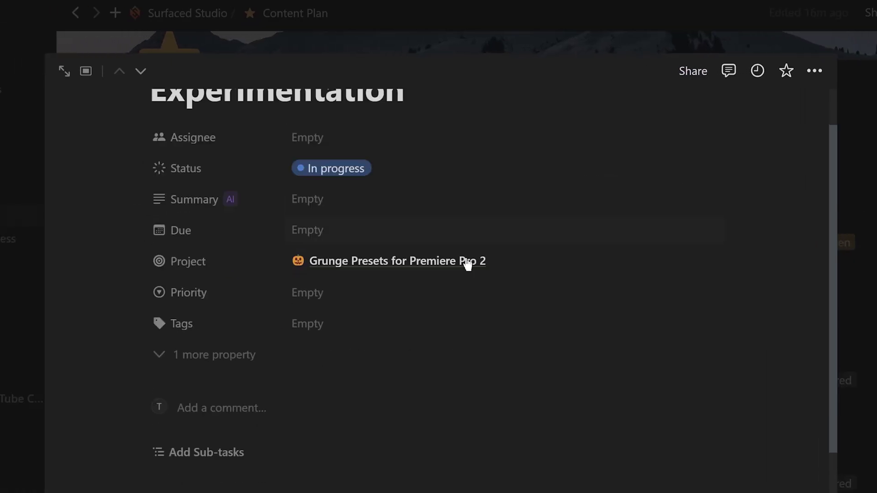
{"action": "scroll", "coordinate": [473, 264], "scroll_direction": "up", "scroll_amount": 5}
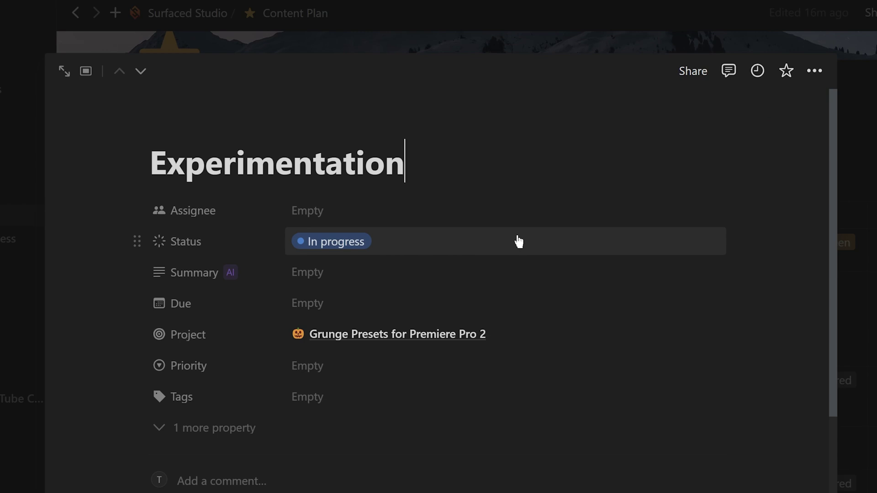
{"action": "key", "text": "Escape"}
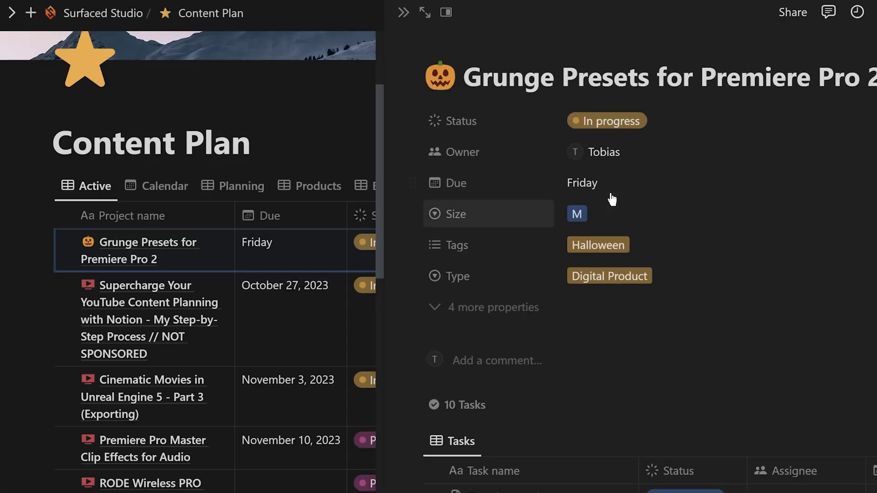
- Scroll through the rest of the Grunge Presets project page
{"action": "scroll", "coordinate": [630, 200], "scroll_direction": "down", "scroll_amount": 8}
{"action": "scroll", "coordinate": [539, 206], "scroll_direction": "down", "scroll_amount": 13}
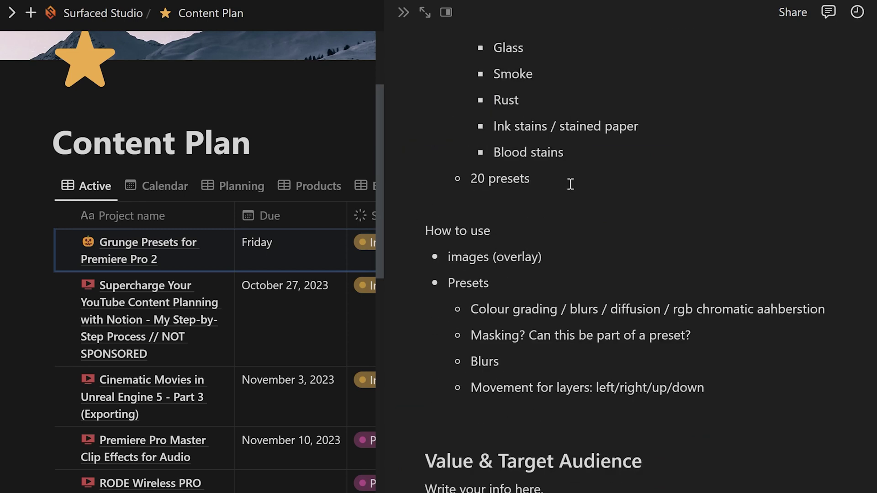
{"action": "scroll", "coordinate": [571, 184], "scroll_direction": "up", "scroll_amount": 5}
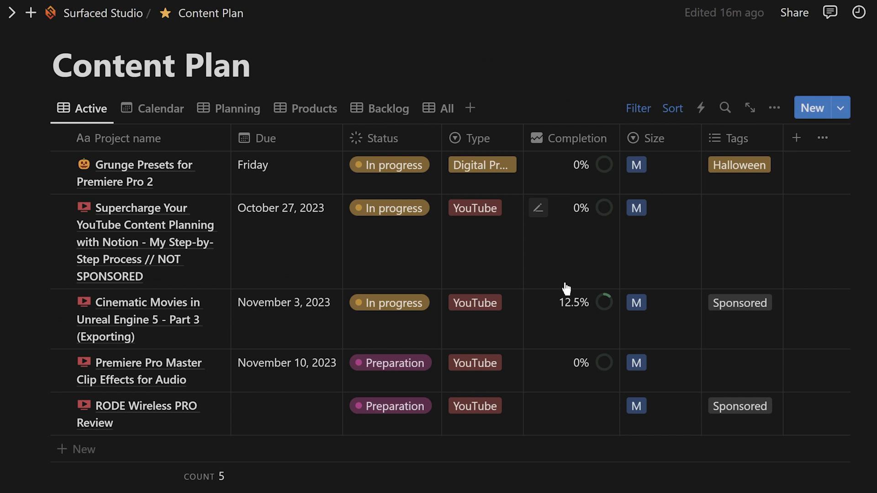
{"action": "scroll", "coordinate": [567, 287], "scroll_direction": "up", "scroll_amount": 2}
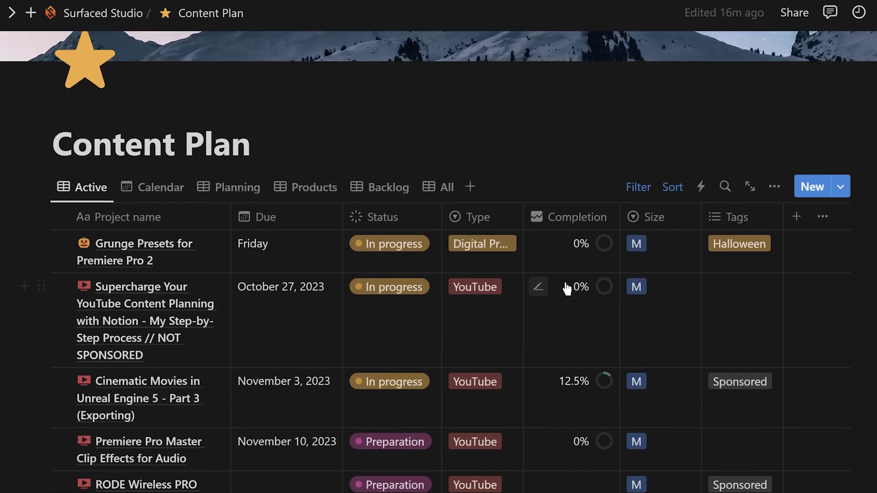
{"action": "scroll", "coordinate": [190, 243], "scroll_direction": "down", "scroll_amount": 9}
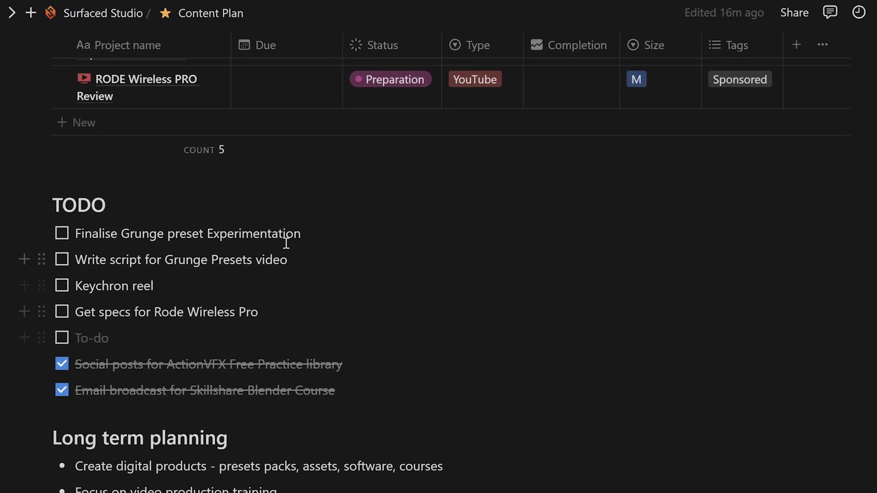
{"action": "scroll", "coordinate": [123, 301], "scroll_direction": "down", "scroll_amount": 7}
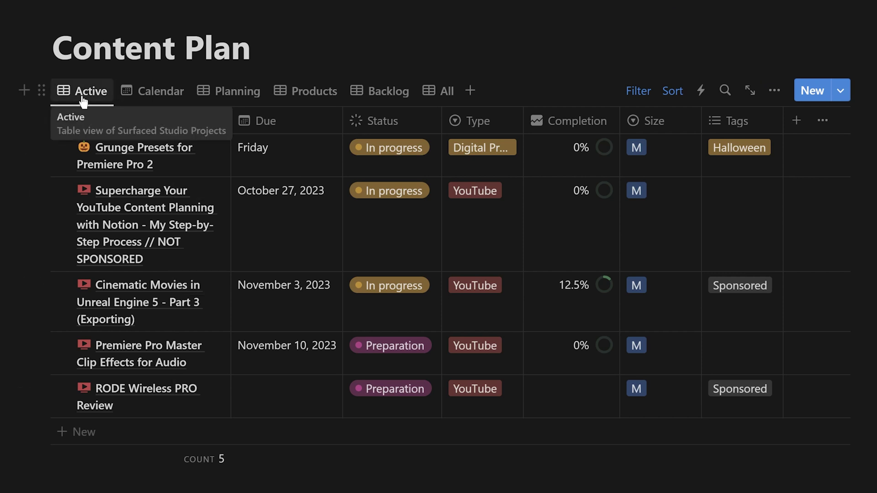
- Browse the Planning, Products and Backlog views, then scroll through the All view
{"action": "left_click", "coordinate": [227, 93]}
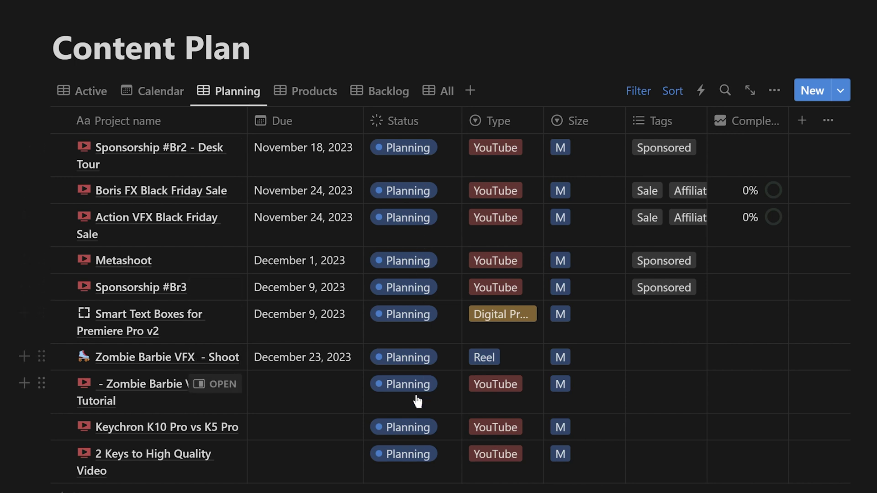
{"action": "left_click", "coordinate": [322, 96]}
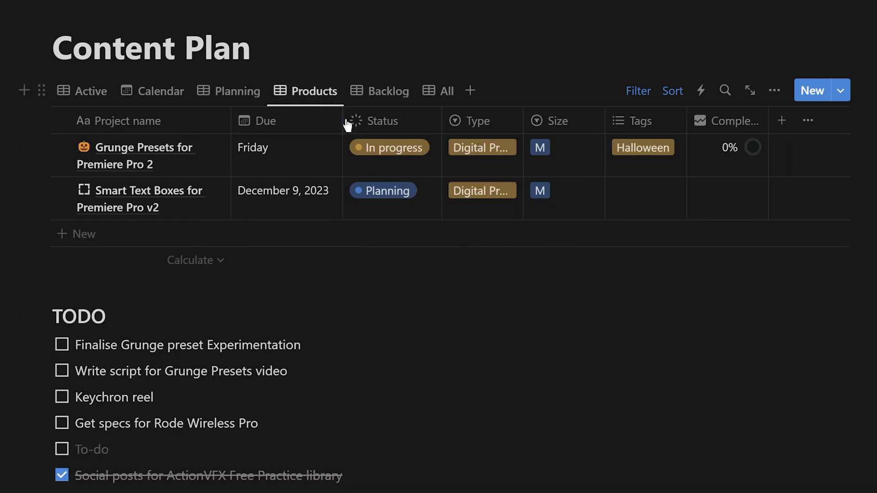
{"action": "left_click", "coordinate": [387, 95]}
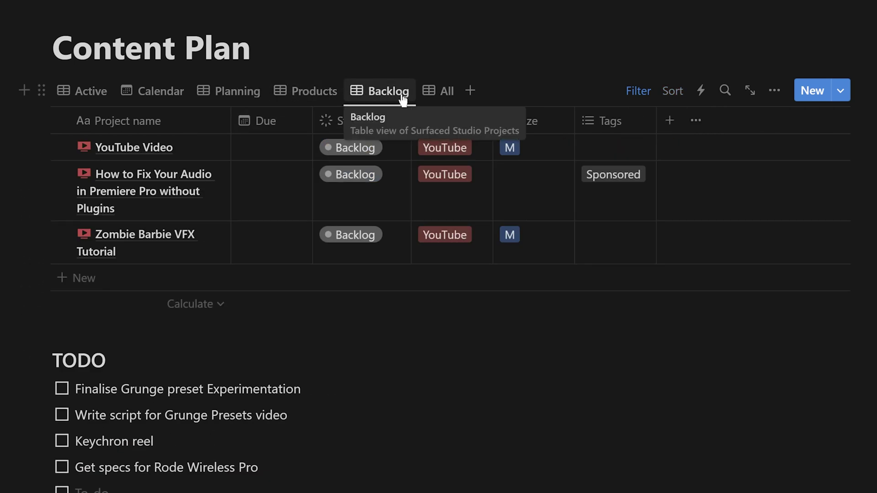
{"action": "left_click", "coordinate": [432, 92]}
{"action": "scroll", "coordinate": [505, 249], "scroll_direction": "down", "scroll_amount": 10}
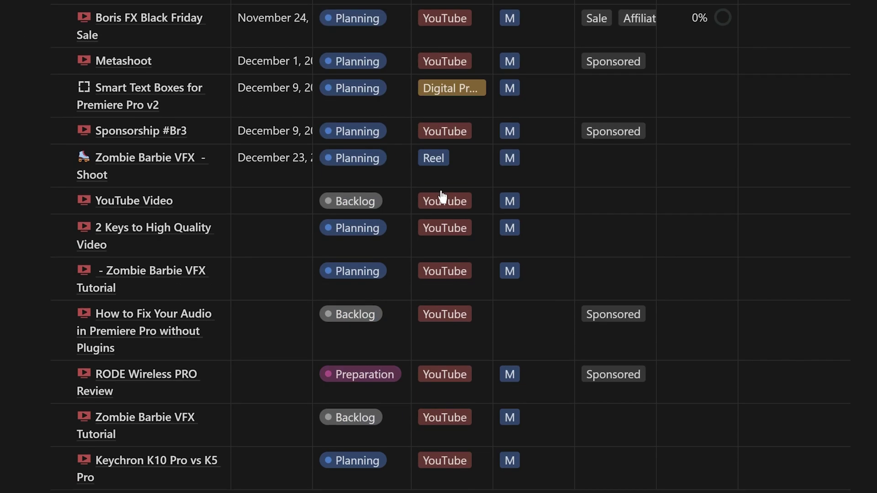
{"action": "scroll", "coordinate": [448, 205], "scroll_direction": "down", "scroll_amount": 5}
{"action": "scroll", "coordinate": [462, 219], "scroll_direction": "up", "scroll_amount": 15}
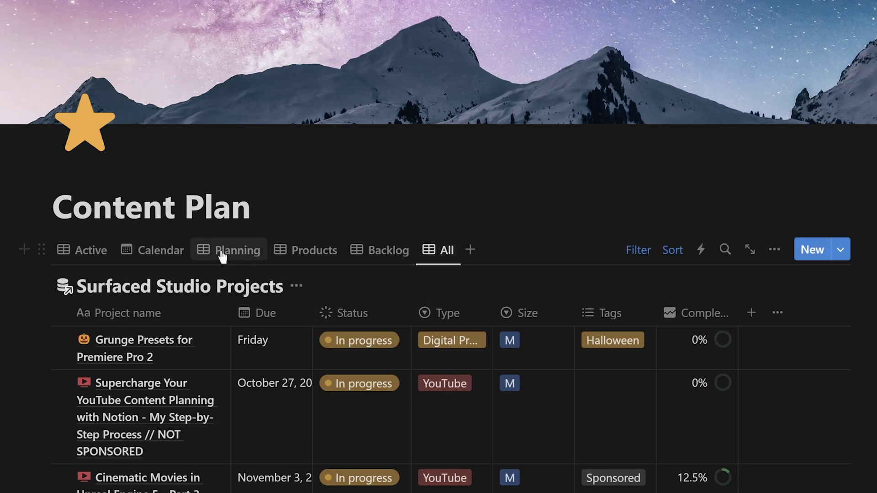
- Show projects in the Calendar view, stepping to November 2023 and back to October
{"action": "left_click", "coordinate": [84, 250]}
{"action": "scroll", "coordinate": [94, 259], "scroll_direction": "down", "scroll_amount": 3}
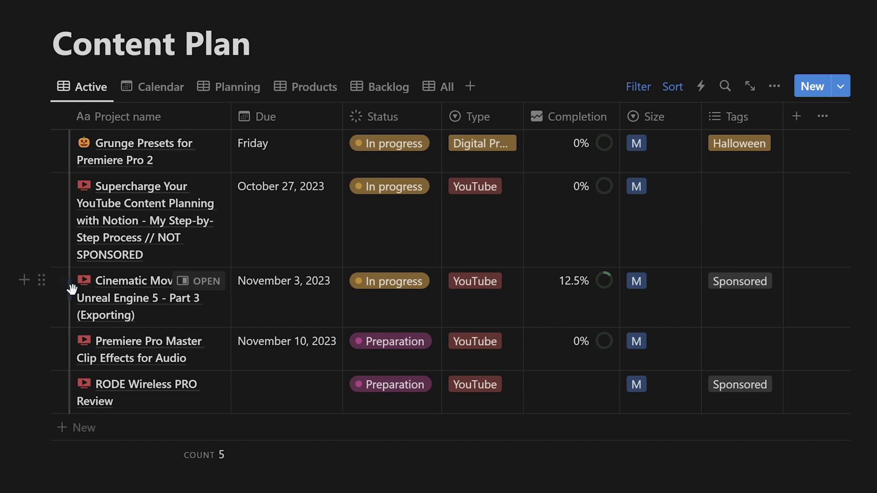
{"action": "left_click", "coordinate": [155, 91]}
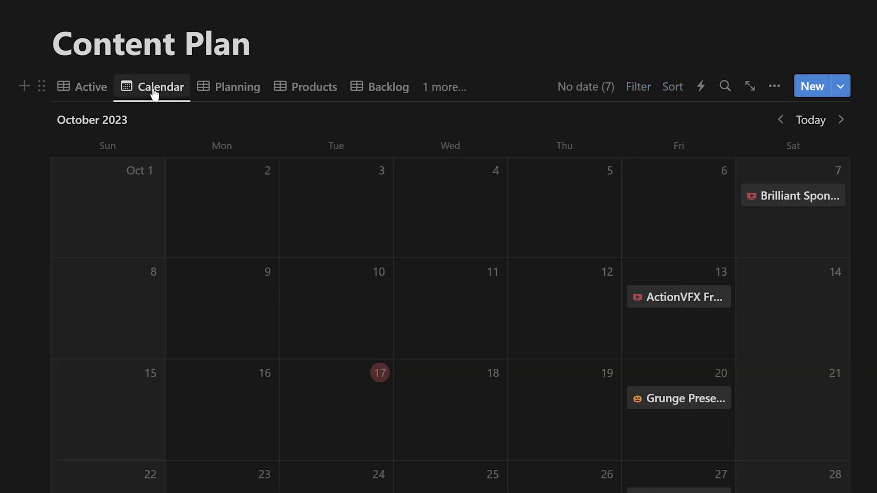
{"action": "scroll", "coordinate": [381, 190], "scroll_direction": "down", "scroll_amount": 3}
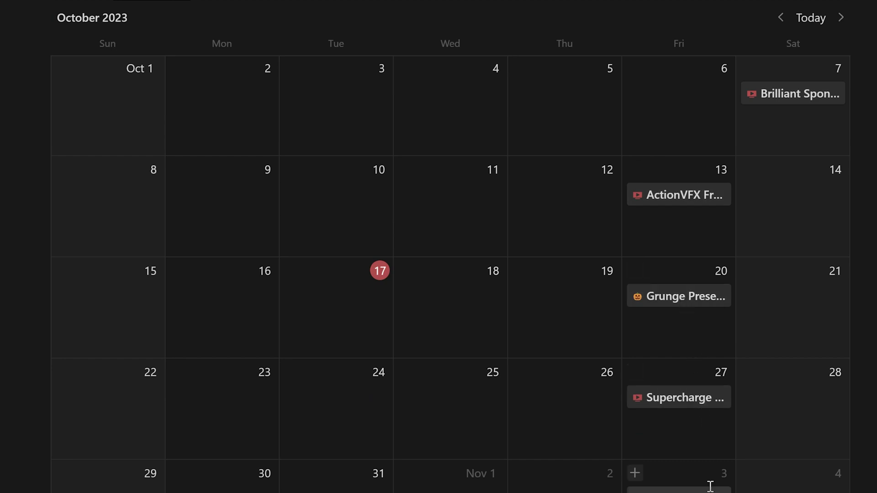
{"action": "scroll", "coordinate": [774, 411], "scroll_direction": "up", "scroll_amount": 2}
{"action": "left_click", "coordinate": [841, 99]}
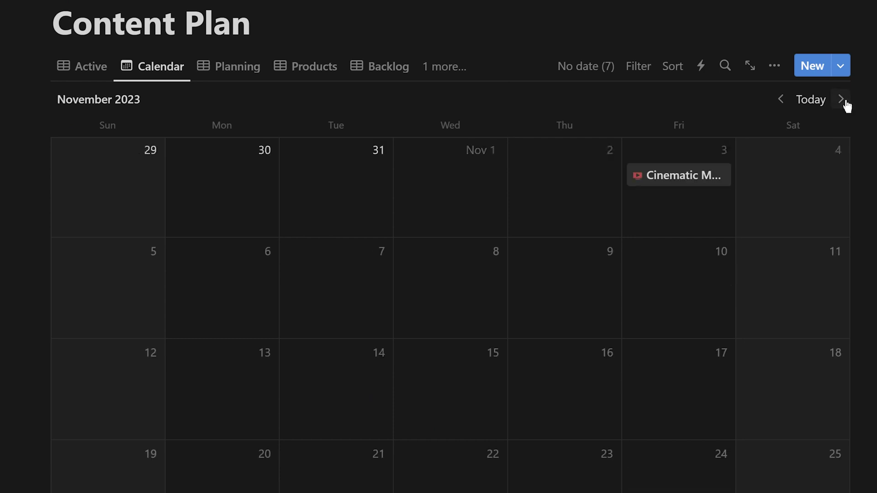
{"action": "left_click", "coordinate": [782, 99]}
- Add an 'Exciting New Video' row to the Active table and open it in side peek
{"action": "left_click", "coordinate": [91, 67]}
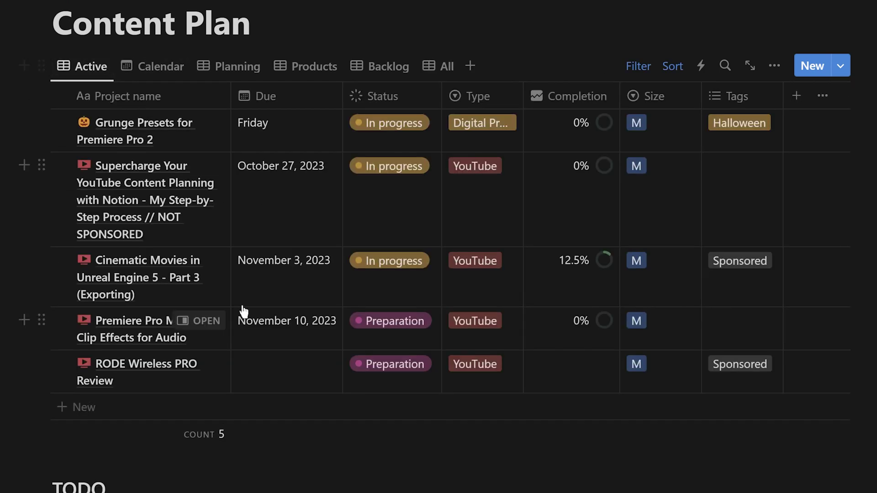
{"action": "left_click", "coordinate": [94, 411]}
{"action": "key", "text": "Return"}
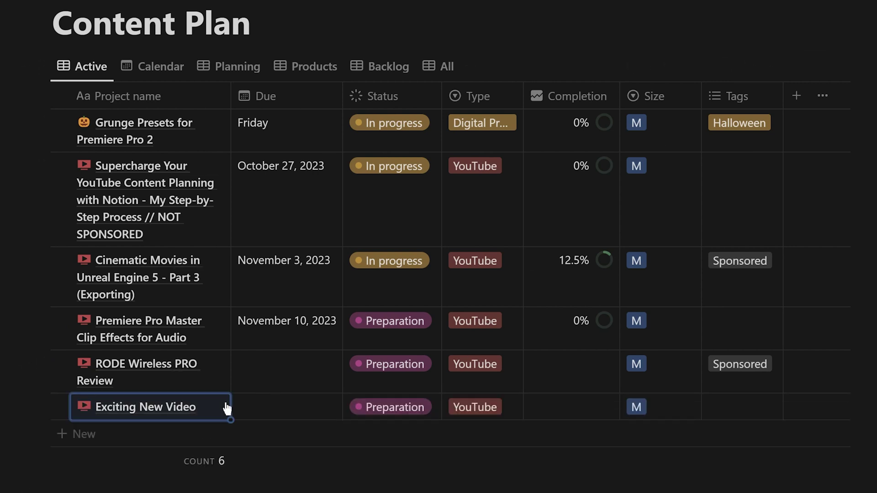
{"action": "left_click", "coordinate": [194, 408]}
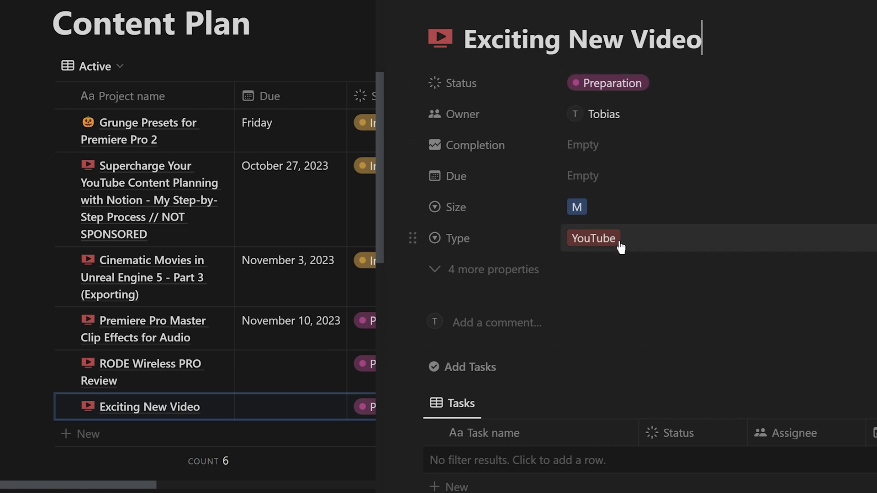
- Expand the project to full page and reveal its Default Tasks templates
{"action": "scroll", "coordinate": [620, 244], "scroll_direction": "down", "scroll_amount": 5}
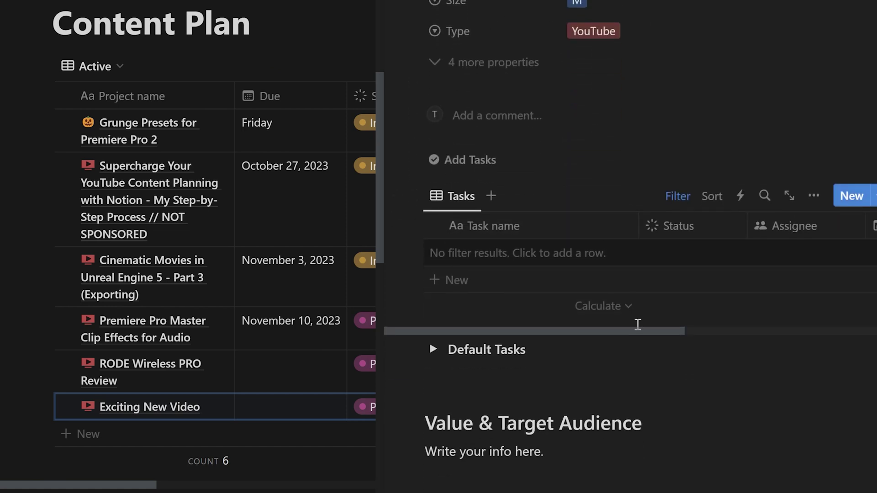
{"action": "key", "text": "ctrl+Return"}
{"action": "scroll", "coordinate": [666, 177], "scroll_direction": "down", "scroll_amount": 5}
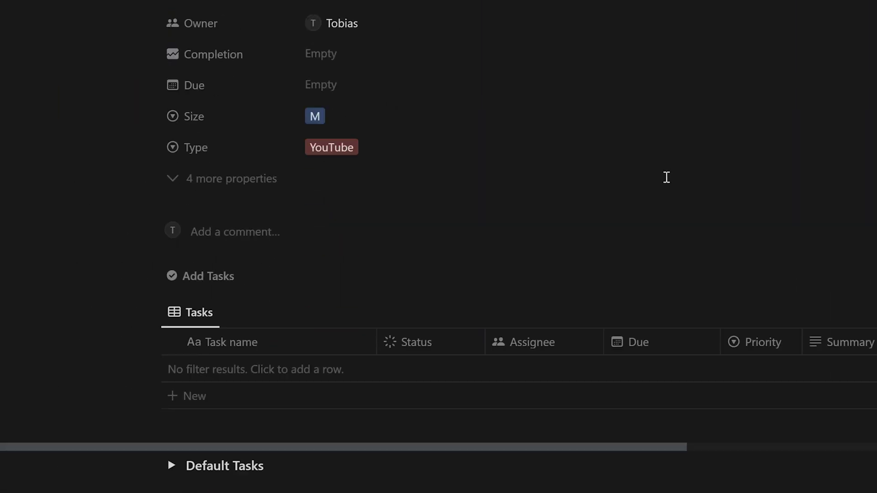
{"action": "left_click", "coordinate": [171, 465]}
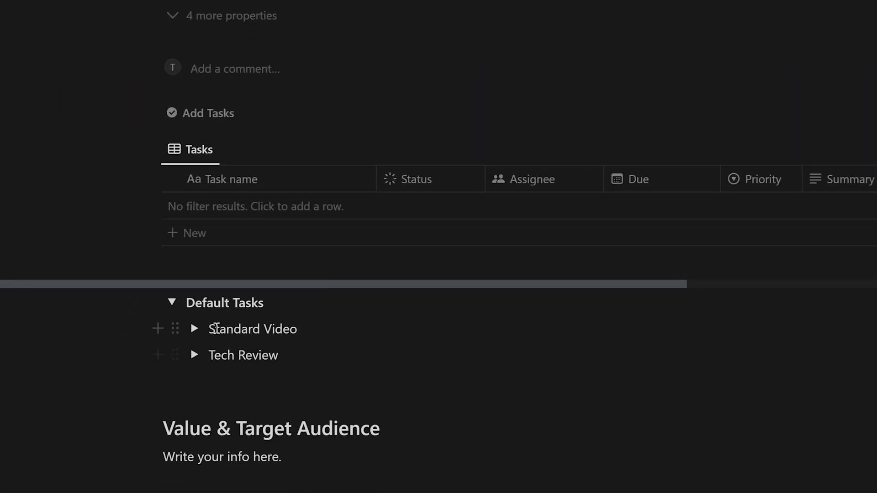
- Drag the eight Standard Video to-dos into the Tasks table, then collapse Default Tasks
{"action": "left_click", "coordinate": [194, 355]}
{"action": "left_click", "coordinate": [194, 329]}
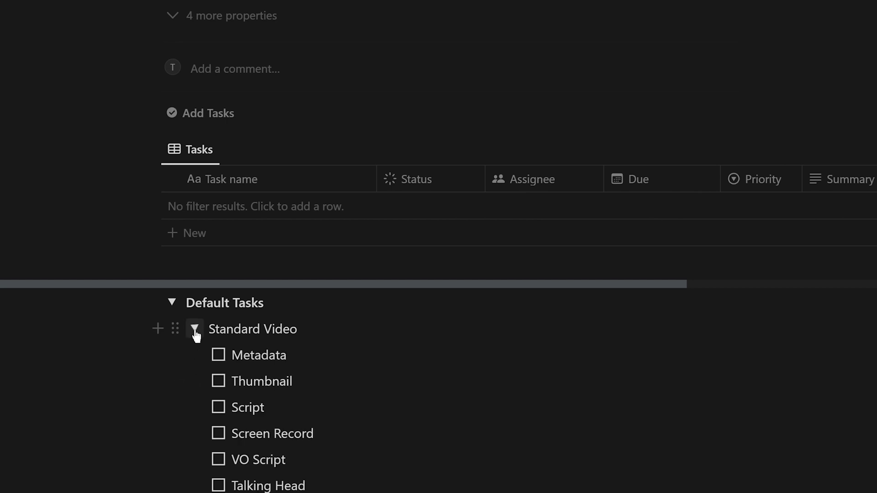
{"action": "scroll", "coordinate": [317, 243], "scroll_direction": "down", "scroll_amount": 2}
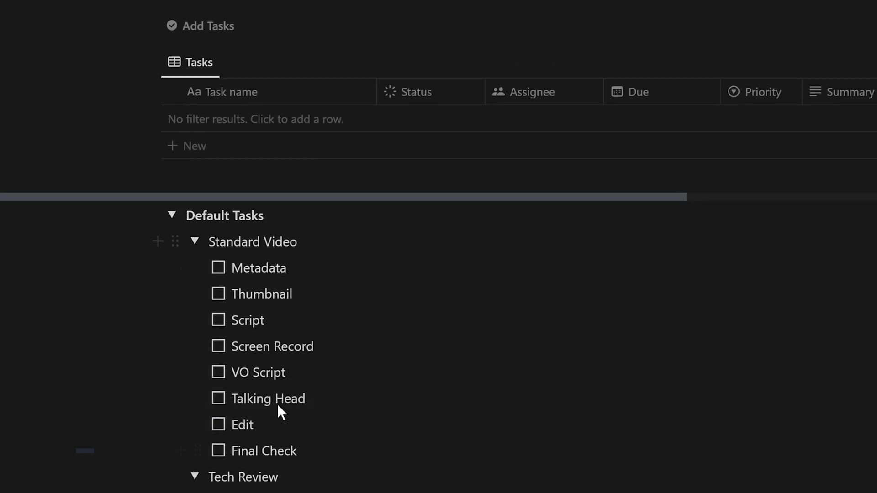
{"action": "left_click_drag", "start_coordinate": [276, 403], "coordinate": [415, 256]}
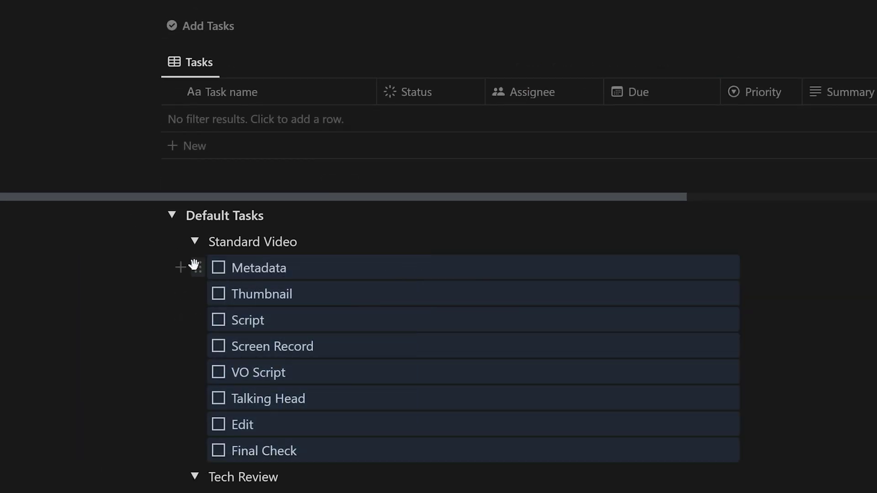
{"action": "left_click_drag", "start_coordinate": [195, 265], "coordinate": [211, 122]}
{"action": "left_click", "coordinate": [172, 375]}
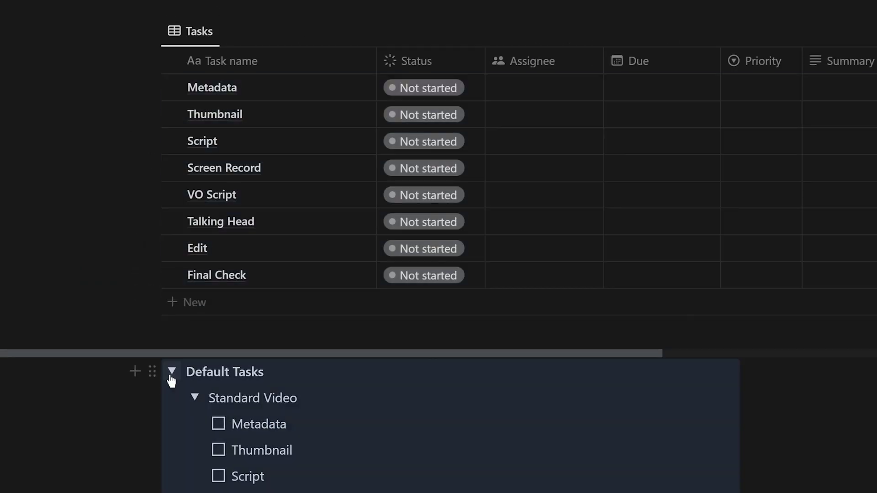
{"action": "scroll", "coordinate": [305, 74], "scroll_direction": "up", "scroll_amount": 4}
- Open the Metadata task's page and apply the Metadata template to it
{"action": "left_click", "coordinate": [358, 265]}
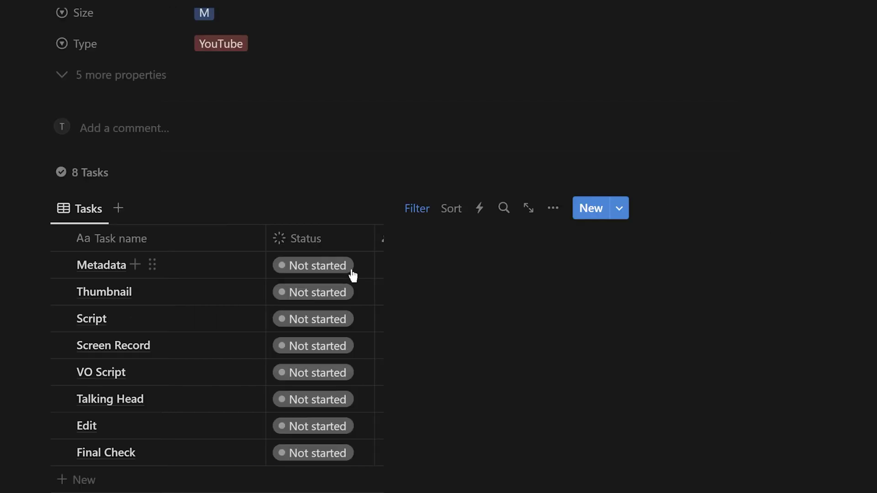
{"action": "scroll", "coordinate": [544, 393], "scroll_direction": "down", "scroll_amount": 2}
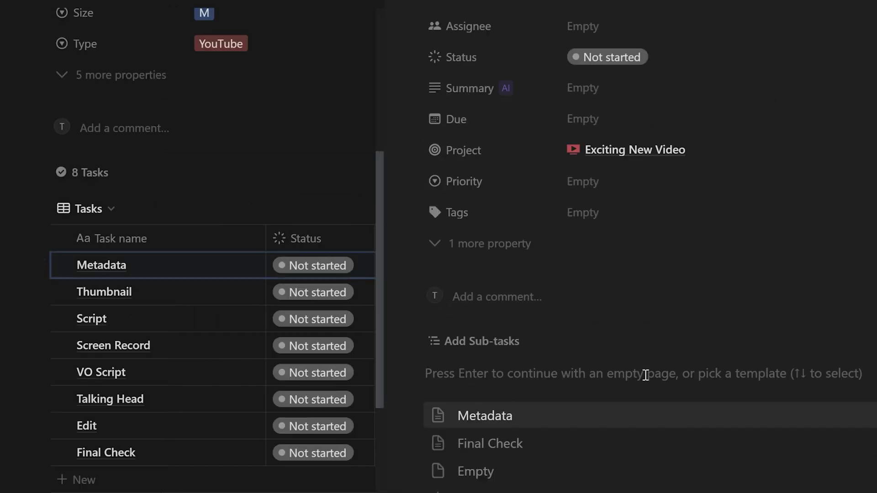
{"action": "left_click", "coordinate": [479, 405]}
{"action": "scroll", "coordinate": [570, 278], "scroll_direction": "down", "scroll_amount": 3}
{"action": "left_click", "coordinate": [490, 251]}
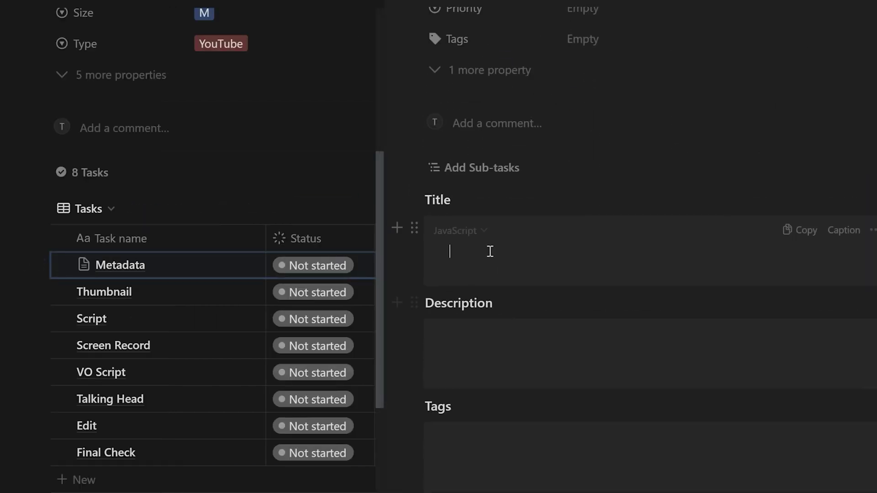
{"action": "scroll", "coordinate": [509, 465], "scroll_direction": "up", "scroll_amount": 5}
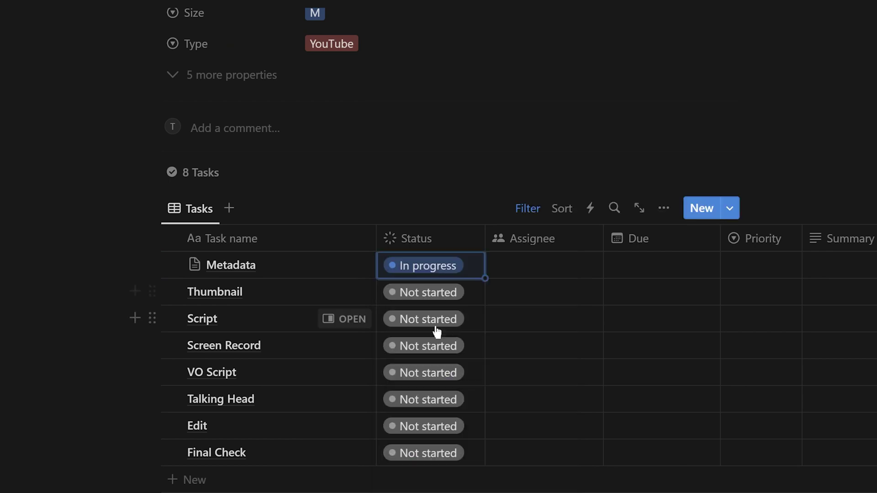
- Mark the Script task as Done and open its page as an empty page
{"action": "left_click", "coordinate": [436, 327]}
{"action": "left_click", "coordinate": [442, 444]}
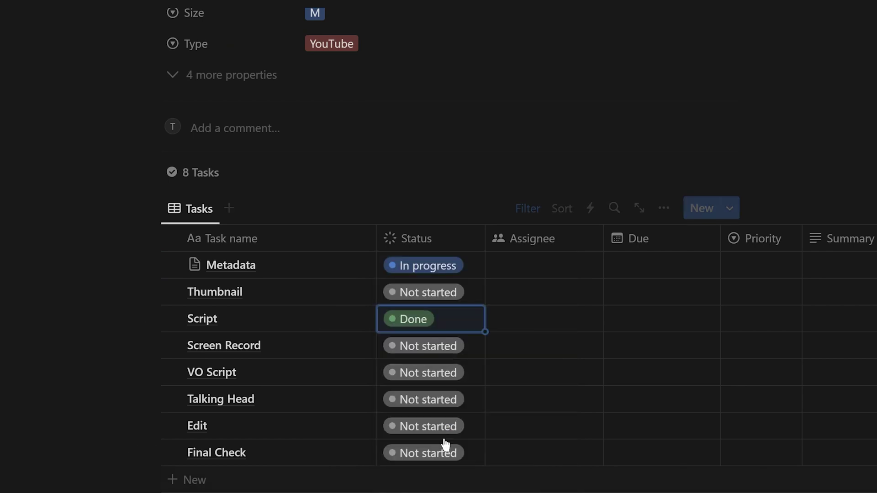
{"action": "left_click", "coordinate": [325, 322]}
{"action": "key", "text": "Return"}
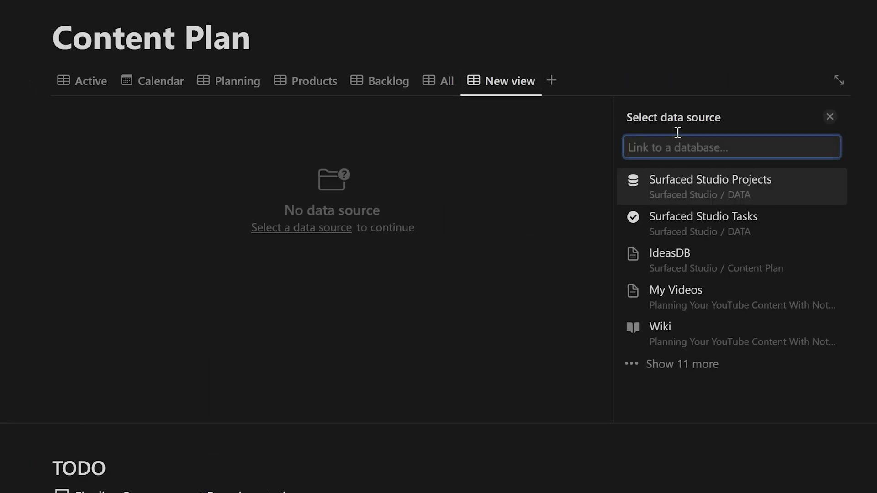
- Create a new empty Board view with Surfaced Studio Projects as its data source
{"action": "left_click", "coordinate": [699, 180]}
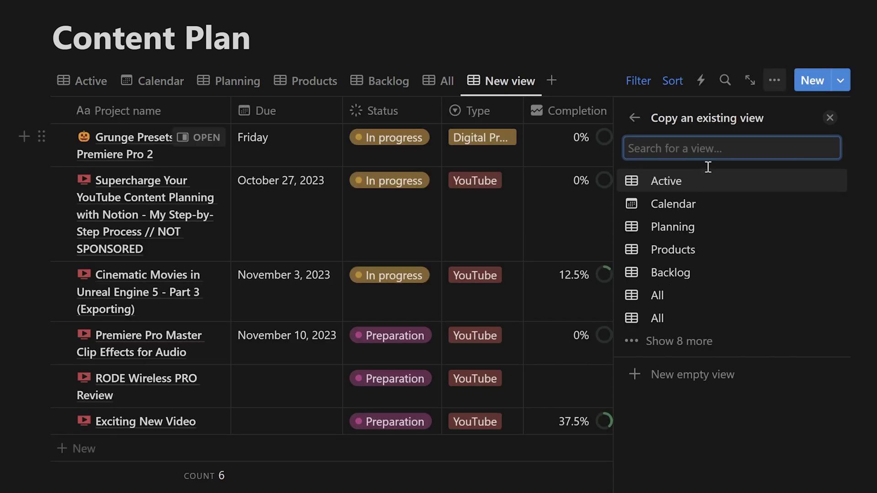
{"action": "left_click", "coordinate": [717, 376]}
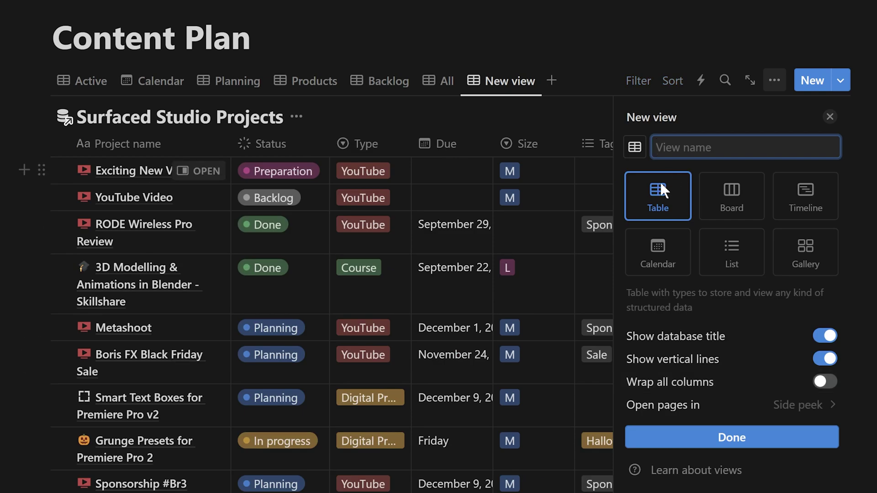
{"action": "left_click", "coordinate": [731, 198]}
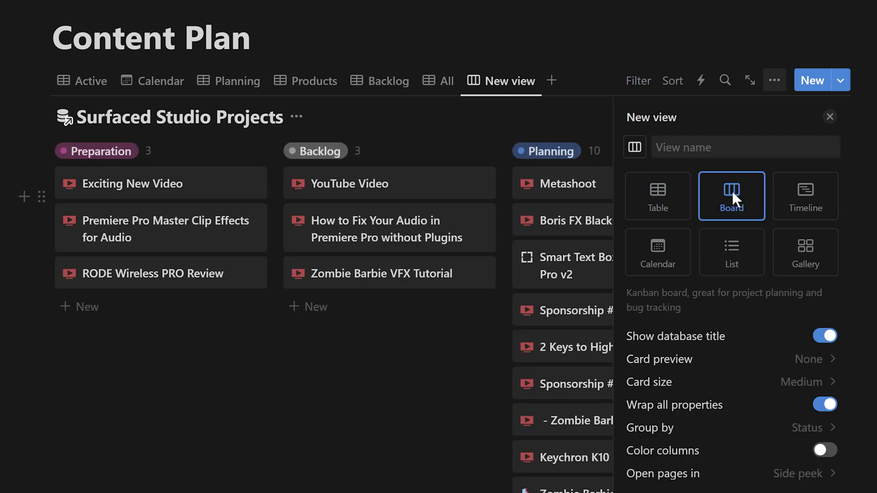
{"action": "left_click", "coordinate": [591, 88]}
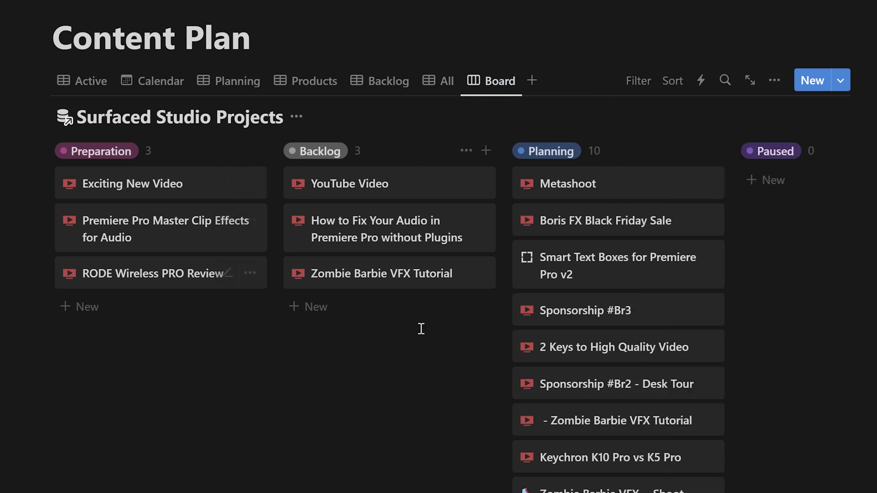
{"action": "scroll", "coordinate": [439, 320], "scroll_direction": "right", "scroll_amount": 15}
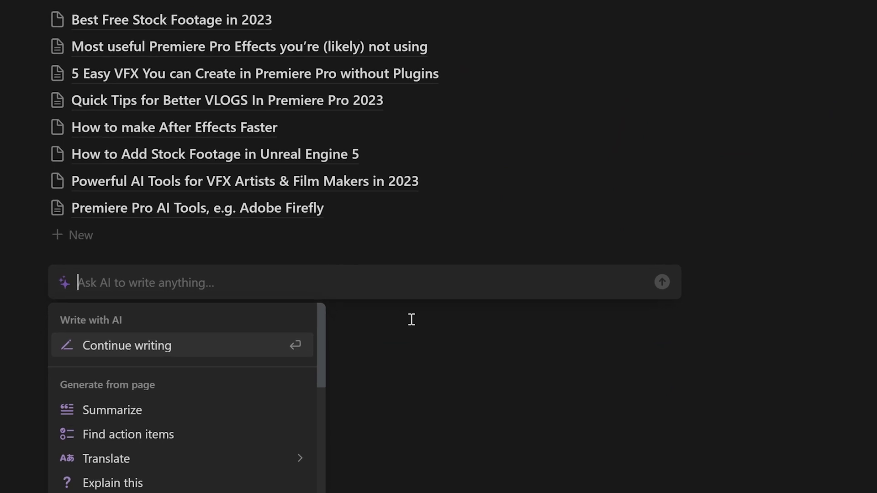
{"action": "scroll", "coordinate": [164, 411], "scroll_direction": "down", "scroll_amount": 3}
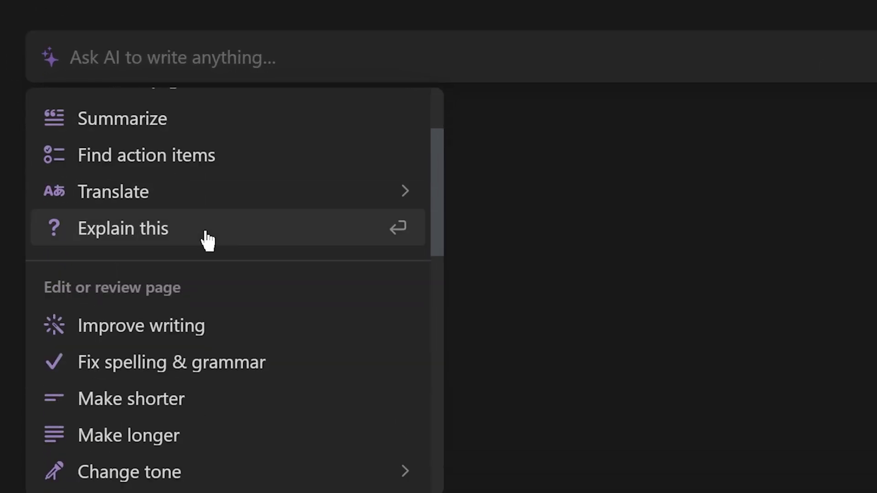
{"action": "scroll", "coordinate": [210, 242], "scroll_direction": "down", "scroll_amount": 10}
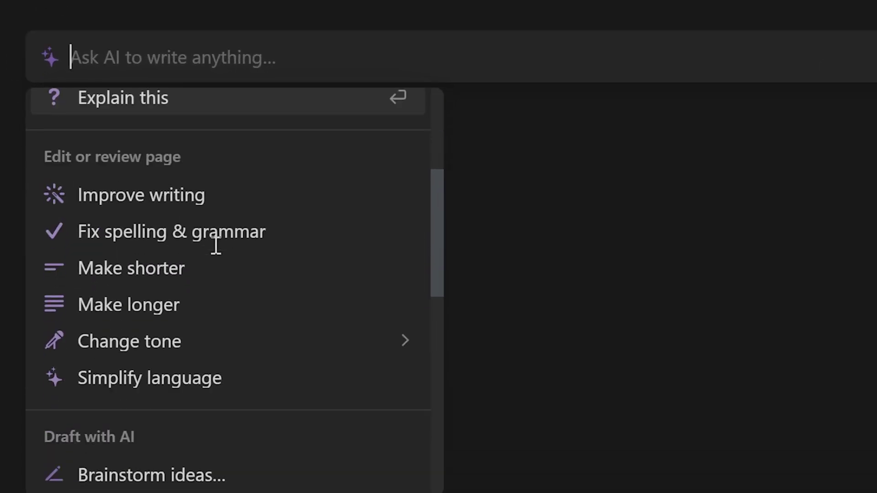
{"action": "scroll", "coordinate": [228, 256], "scroll_direction": "up", "scroll_amount": 5}
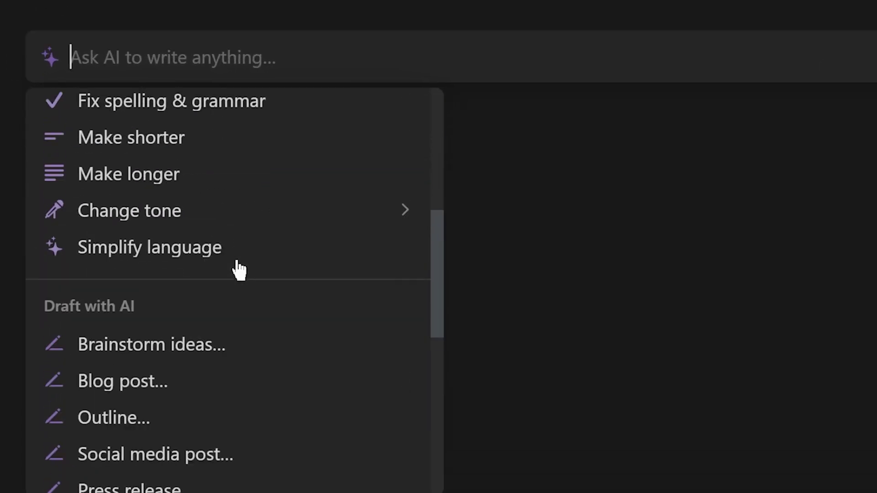
{"action": "scroll", "coordinate": [207, 364], "scroll_direction": "down", "scroll_amount": 3}
{"action": "scroll", "coordinate": [130, 274], "scroll_direction": "down", "scroll_amount": 5}
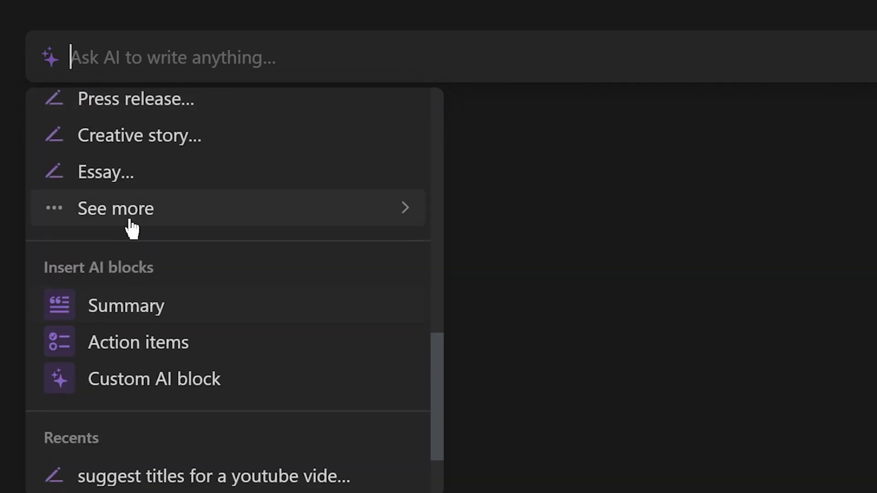
{"action": "scroll", "coordinate": [133, 325], "scroll_direction": "down", "scroll_amount": 3}
{"action": "scroll", "coordinate": [135, 366], "scroll_direction": "down", "scroll_amount": 1}
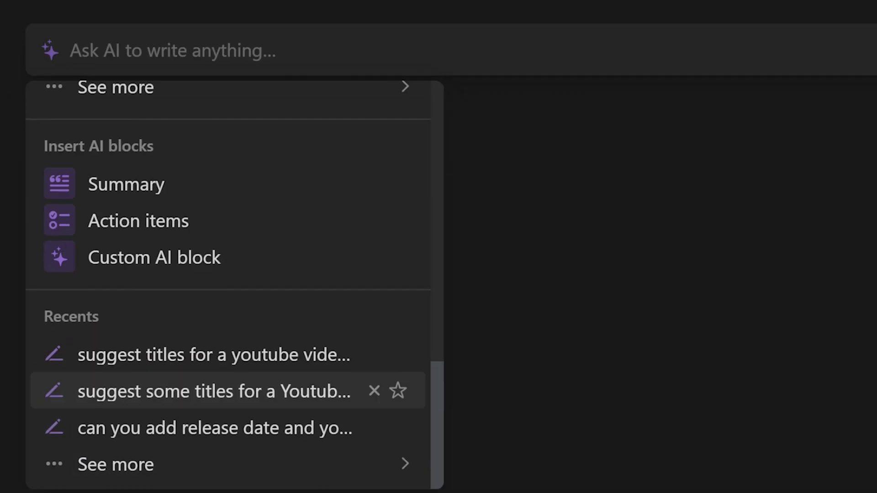
{"action": "scroll", "coordinate": [178, 420], "scroll_direction": "up", "scroll_amount": 10}
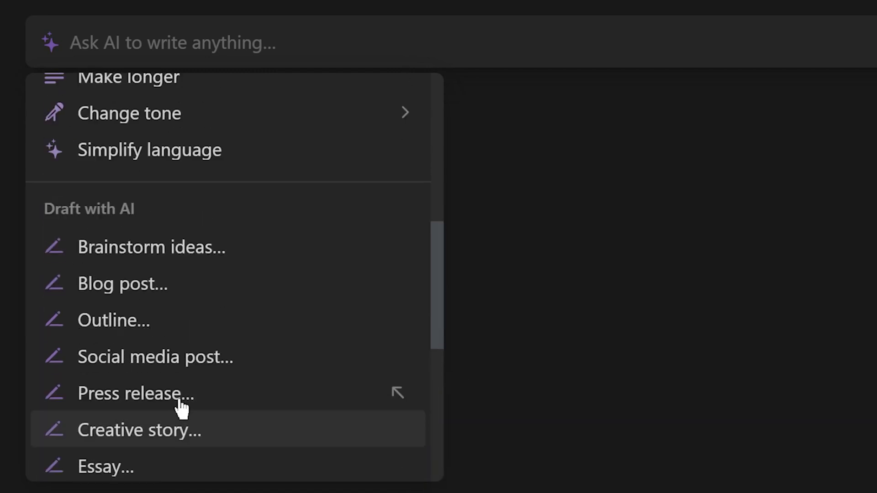
{"action": "key", "text": "Escape"}
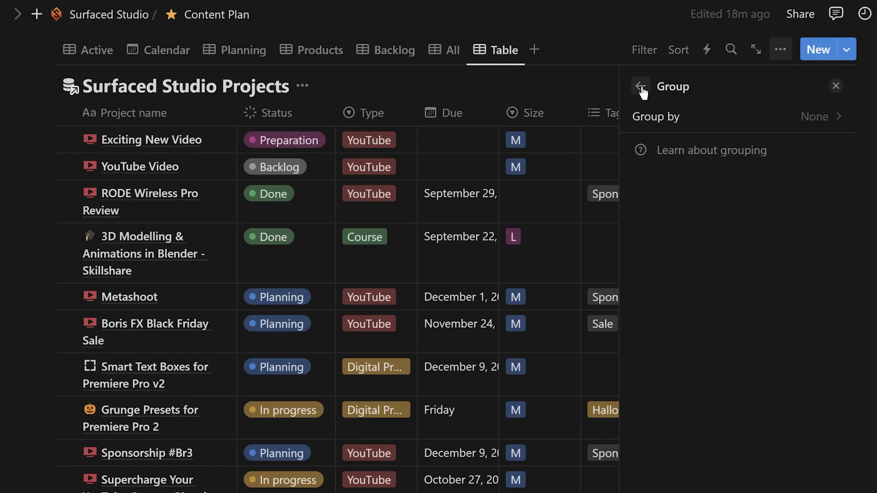
- Close the view settings and bring up the Filter property list for the projects table
{"action": "left_click", "coordinate": [641, 87]}
{"action": "key", "text": "Escape"}
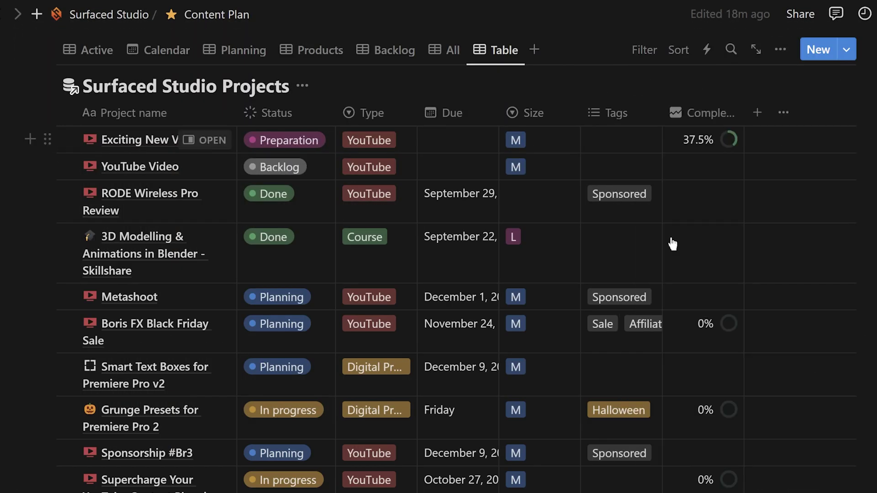
{"action": "scroll", "coordinate": [672, 243], "scroll_direction": "up", "scroll_amount": 6}
{"action": "scroll", "coordinate": [663, 286], "scroll_direction": "down", "scroll_amount": 3}
{"action": "left_click", "coordinate": [643, 188]}
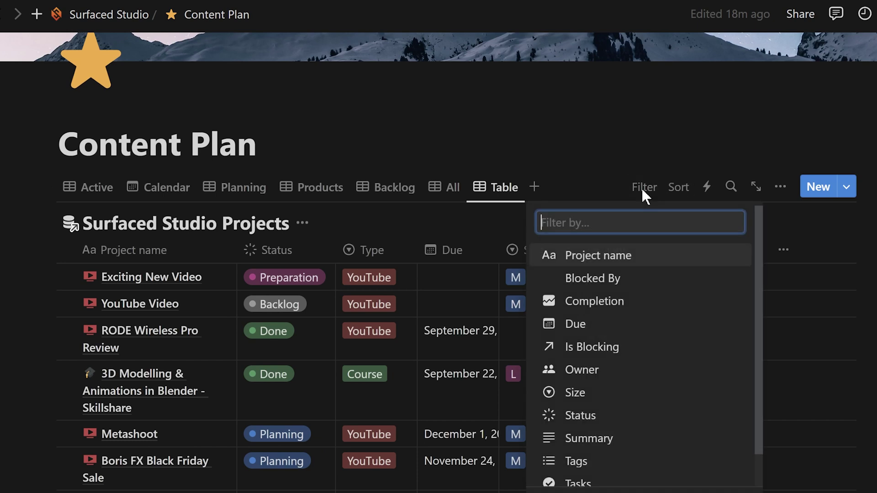